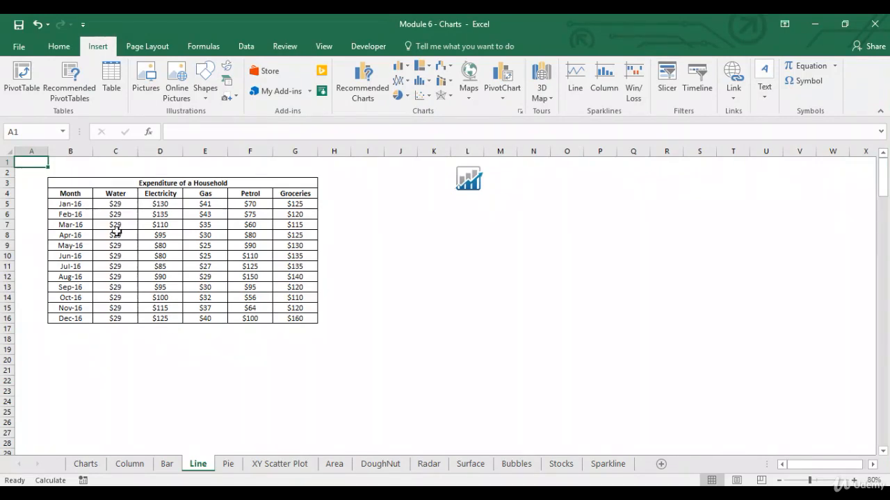
Insert a 2-D Line chart from the household expenditure data in B4:G16 and enlarge it beside the table
{"action": "left_click_drag", "start_coordinate": [81, 193], "coordinate": [299, 321]}
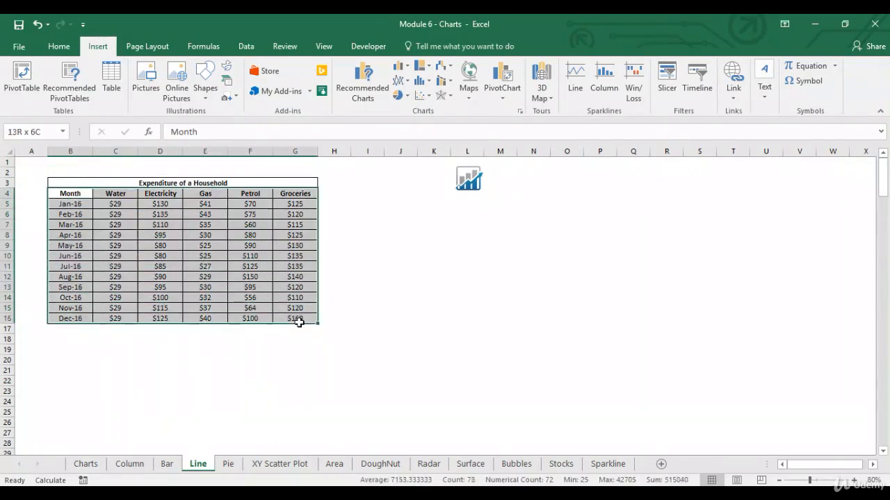
{"action": "left_click", "coordinate": [402, 81]}
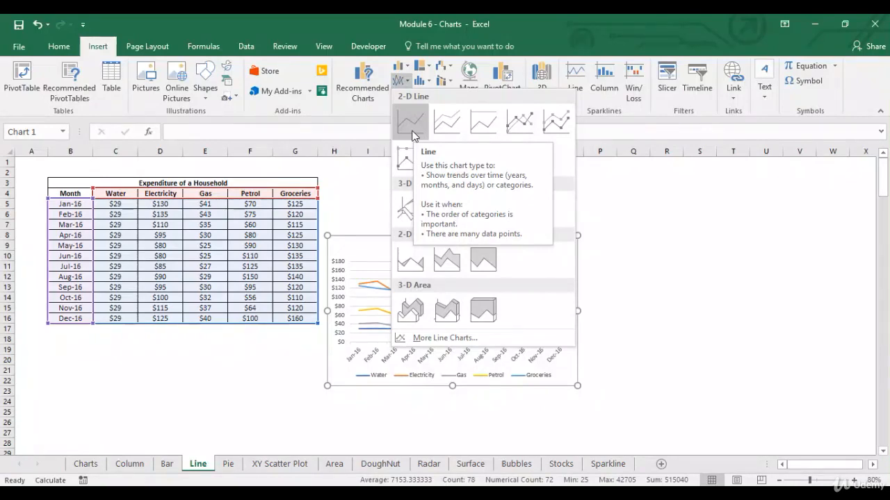
{"action": "left_click", "coordinate": [412, 124]}
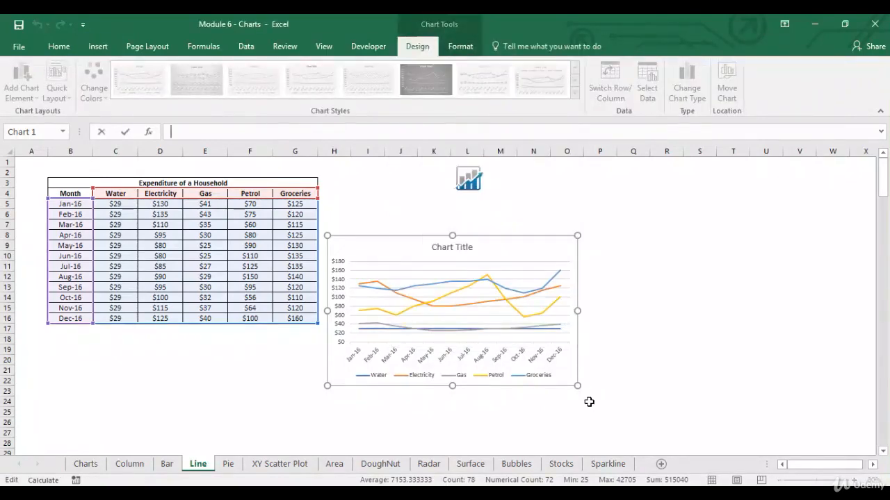
{"action": "left_click_drag", "start_coordinate": [577, 385], "coordinate": [745, 434]}
{"action": "left_click_drag", "start_coordinate": [745, 434], "coordinate": [745, 434]}
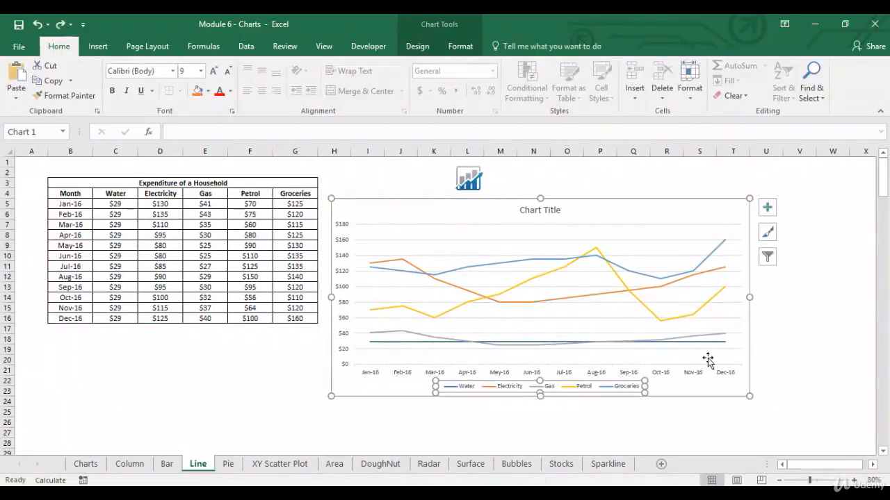
Place the line chart's legend at the top, under the chart title
{"action": "left_click", "coordinate": [766, 210]}
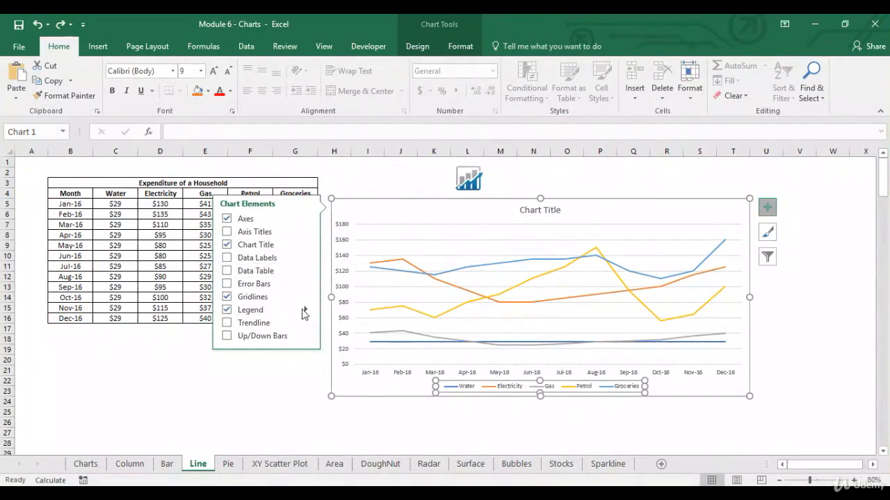
{"action": "left_click", "coordinate": [305, 309]}
{"action": "left_click", "coordinate": [337, 324]}
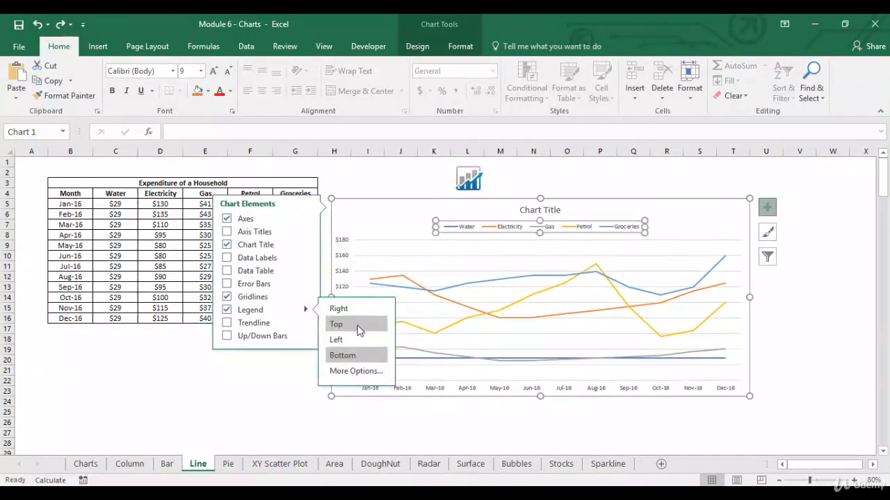
Change the chart title to "Expenditure" and close the formatting pane
{"action": "double_click", "coordinate": [556, 210]}
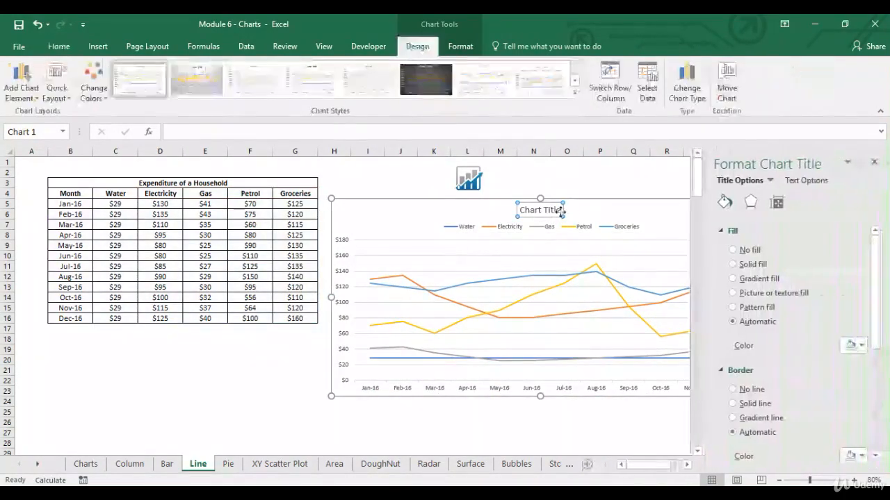
{"action": "left_click_drag", "start_coordinate": [560, 210], "coordinate": [519, 210]}
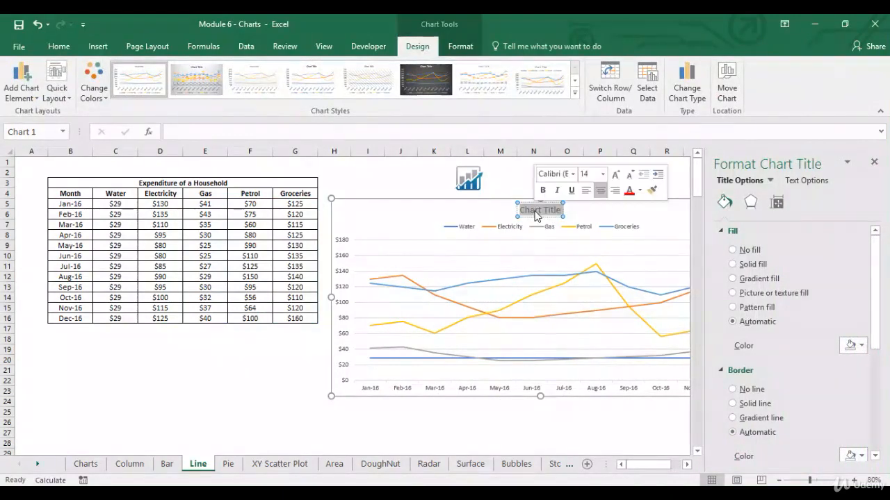
{"action": "type", "text": "Exp"}
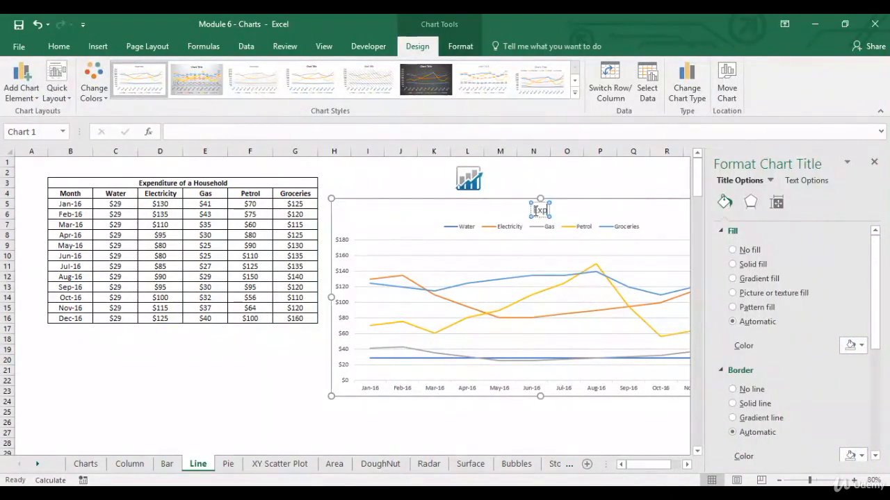
{"action": "type", "text": "enditure"}
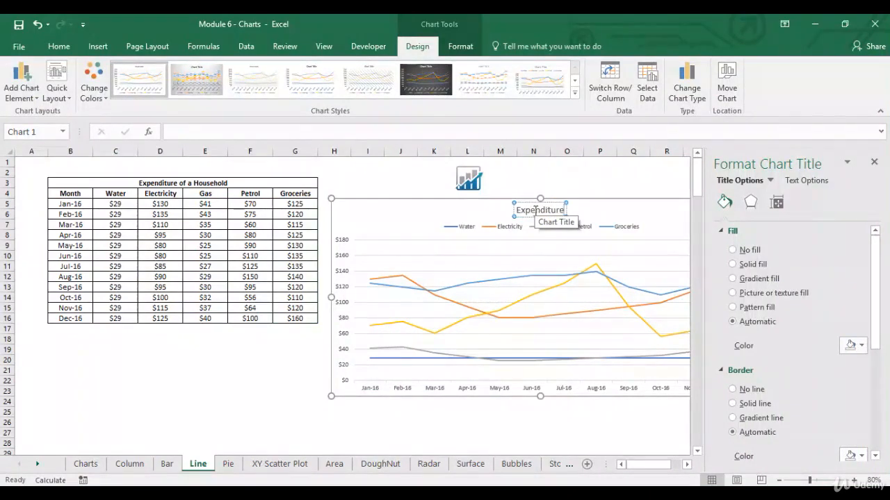
{"action": "left_click", "coordinate": [337, 442]}
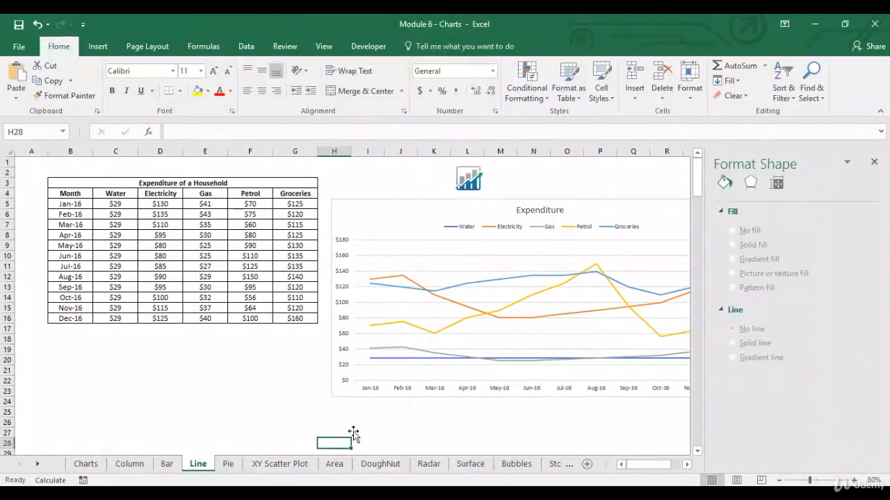
{"action": "left_click", "coordinate": [672, 254]}
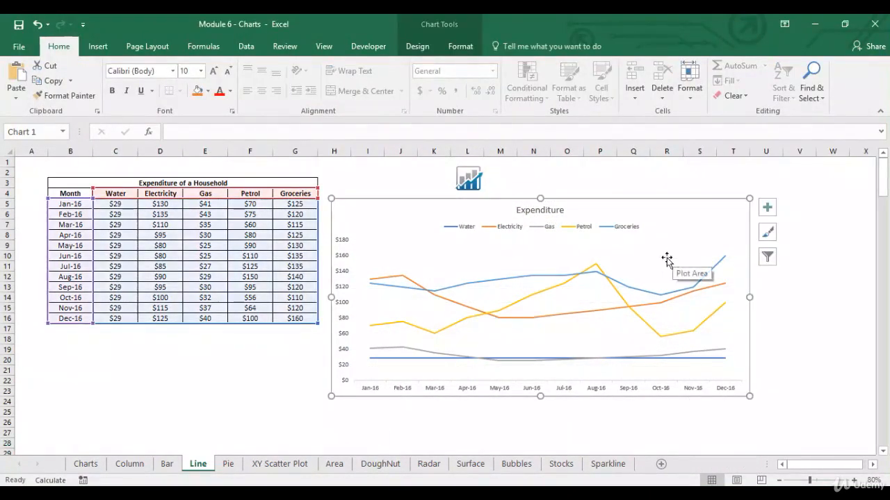
Examine the Water and Electricity lines across the months, comparing them with the table's amounts
{"action": "left_click", "coordinate": [369, 431]}
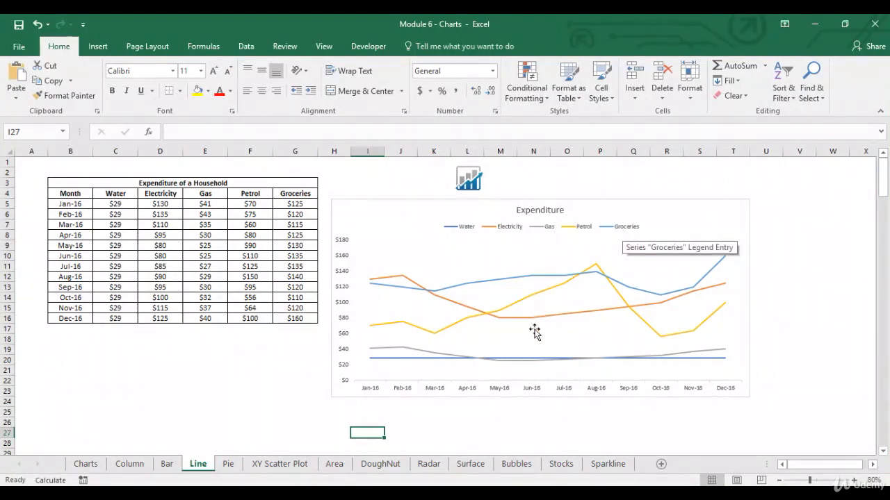
{"action": "left_click", "coordinate": [344, 414]}
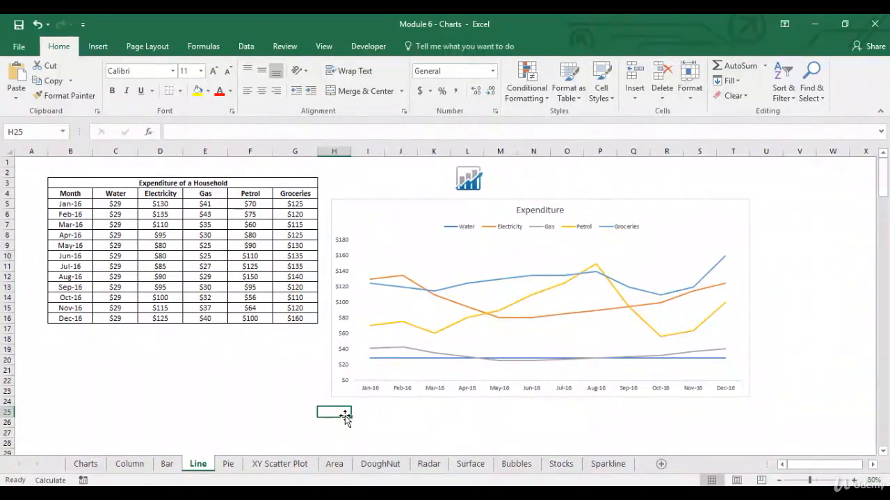
{"action": "mouse_move", "coordinate": [375, 363]}
{"action": "left_click", "coordinate": [176, 201]}
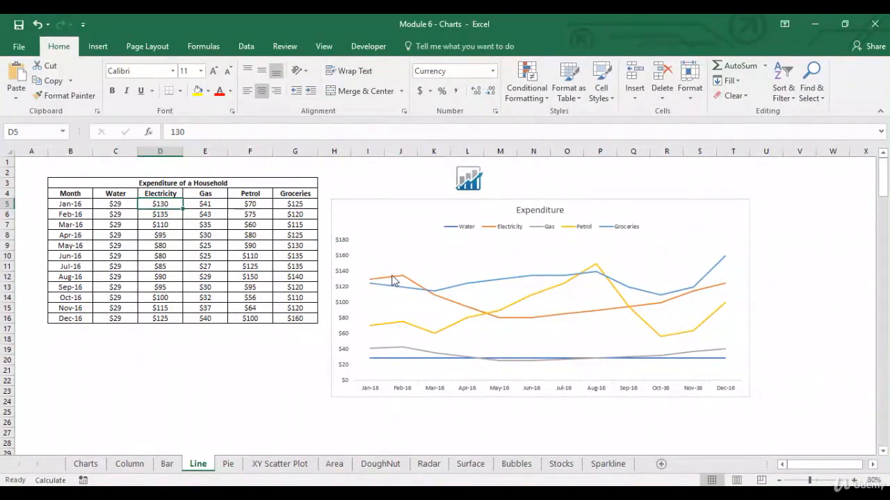
{"action": "mouse_move", "coordinate": [392, 281]}
{"action": "mouse_move", "coordinate": [596, 311]}
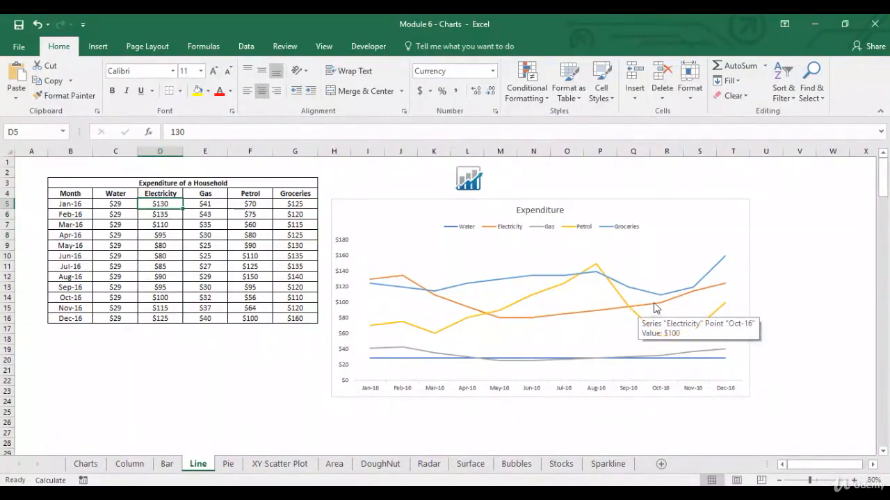
{"action": "mouse_move", "coordinate": [710, 291]}
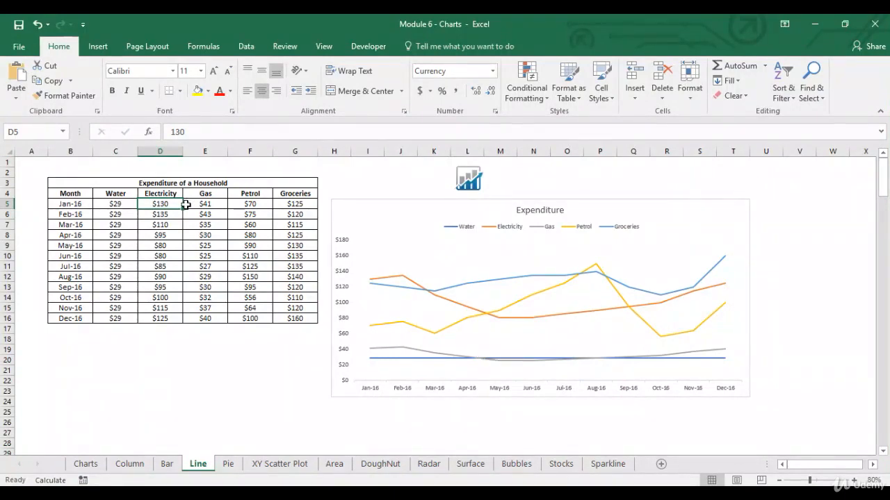
Follow the Gas line from January to December and check its monthly values
{"action": "left_click", "coordinate": [220, 197]}
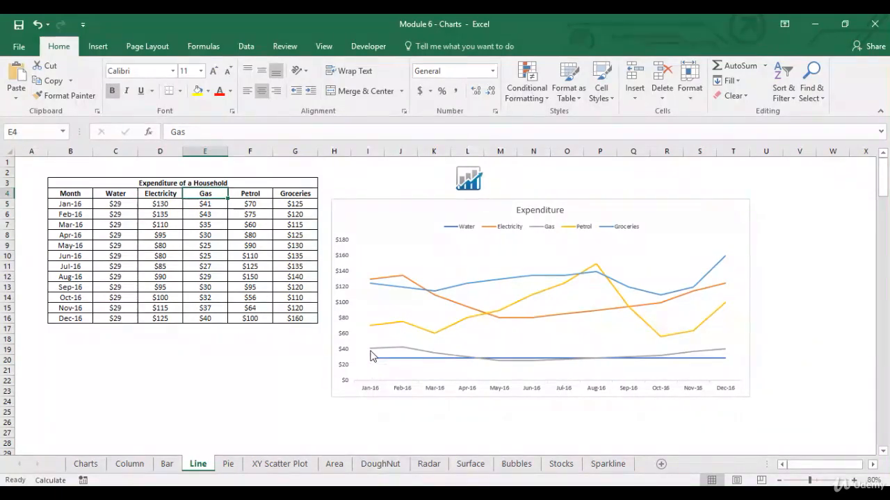
{"action": "mouse_move", "coordinate": [397, 352]}
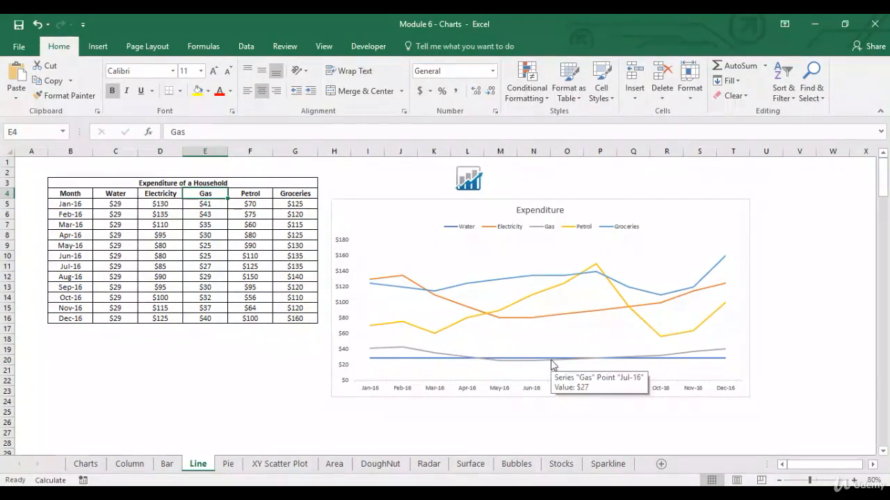
{"action": "mouse_move", "coordinate": [653, 362]}
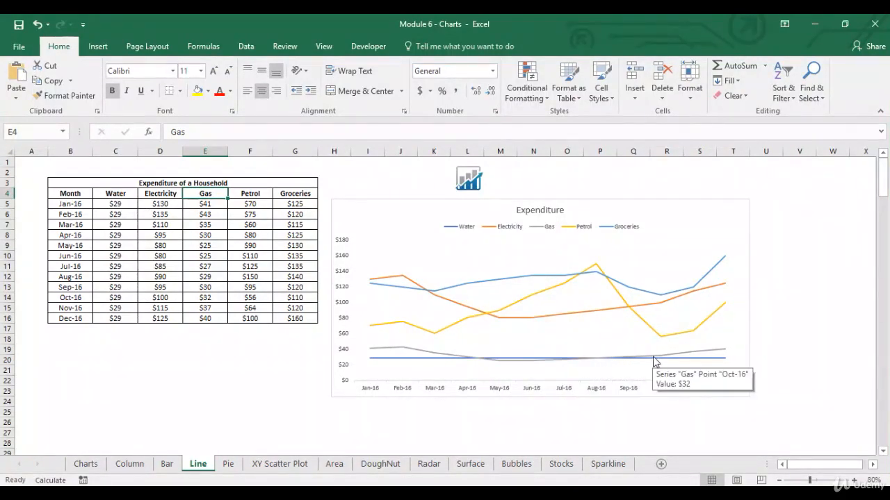
{"action": "mouse_move", "coordinate": [718, 353]}
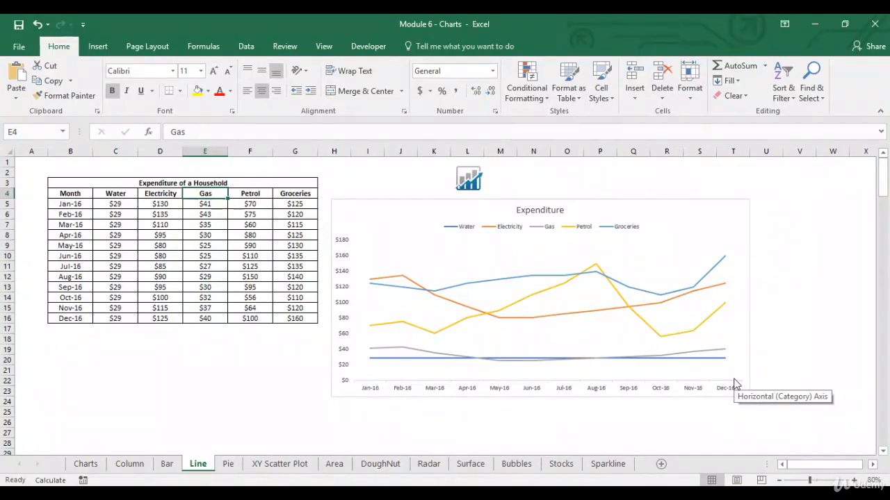
Follow the Petrol line through its low and high months up to Dec-16, reading the point values
{"action": "key", "text": "Right"}
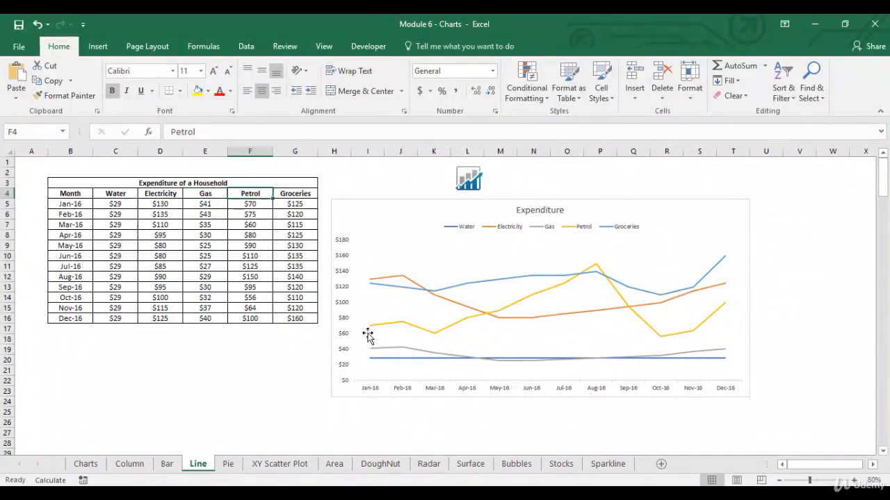
{"action": "mouse_move", "coordinate": [428, 340]}
{"action": "mouse_move", "coordinate": [508, 311]}
{"action": "mouse_move", "coordinate": [596, 268]}
{"action": "mouse_move", "coordinate": [667, 343]}
{"action": "mouse_move", "coordinate": [728, 310]}
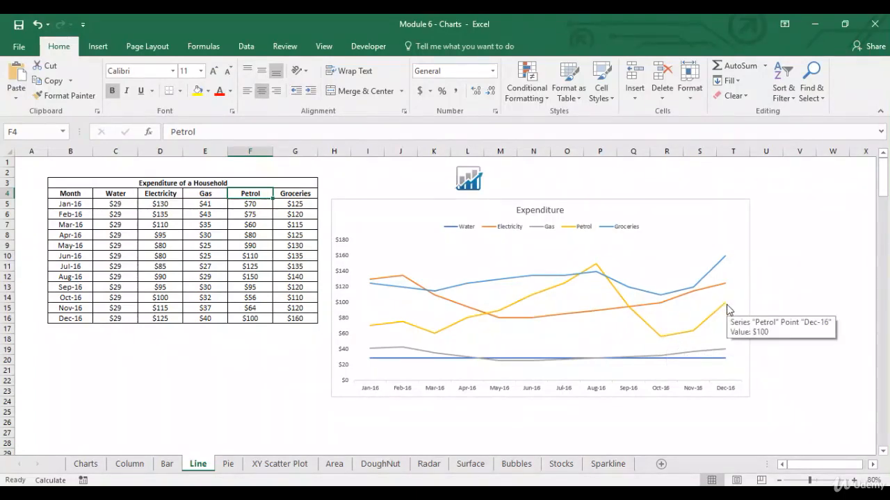
Examine the Groceries line, and highlight the Petrol amounts for Jun-16 to Aug-16 in F10:F12
{"action": "left_click", "coordinate": [293, 194]}
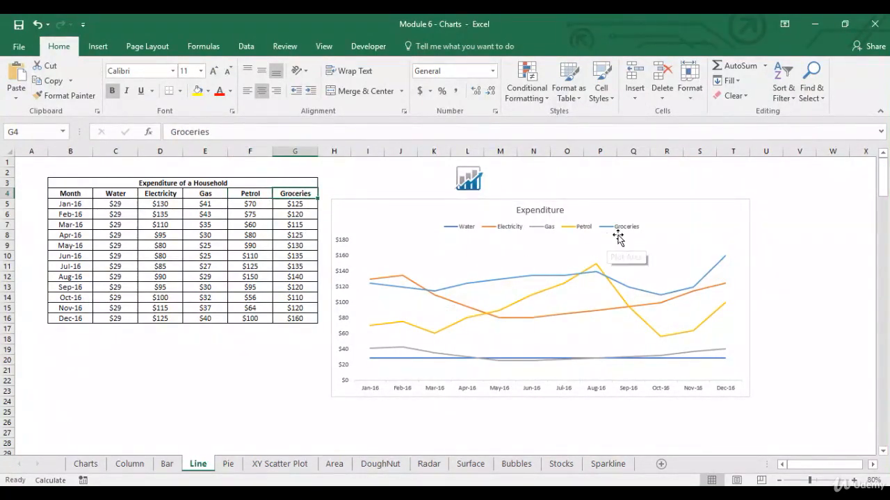
{"action": "mouse_move", "coordinate": [400, 293]}
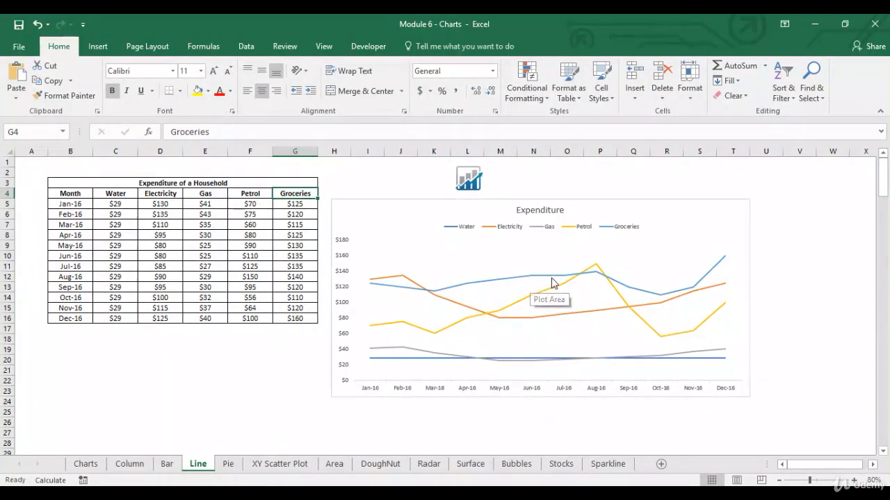
{"action": "mouse_move", "coordinate": [593, 277]}
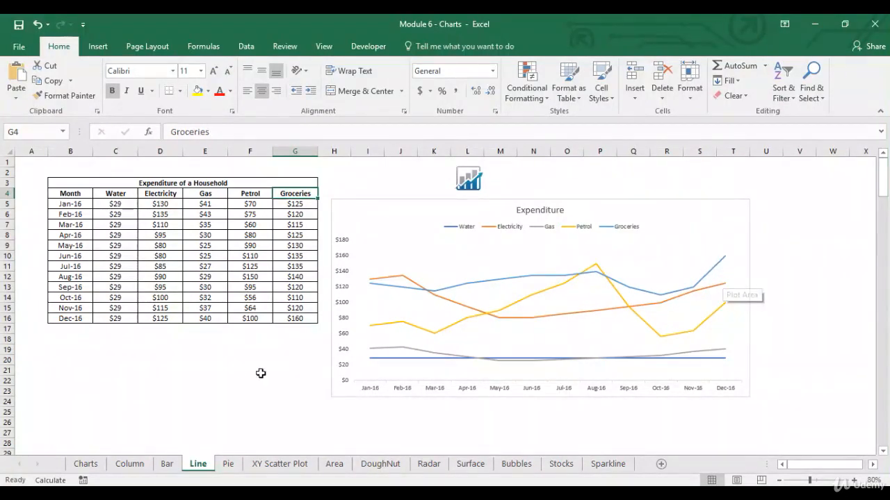
{"action": "left_click", "coordinate": [235, 369]}
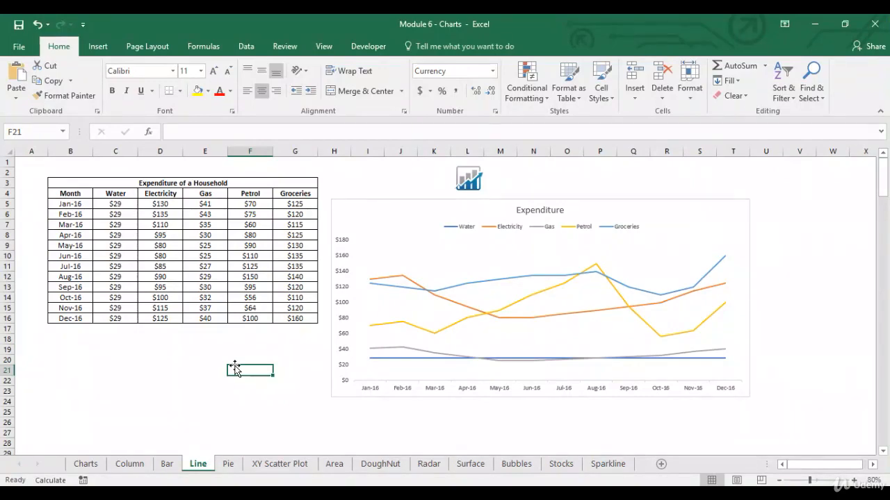
{"action": "left_click", "coordinate": [270, 256]}
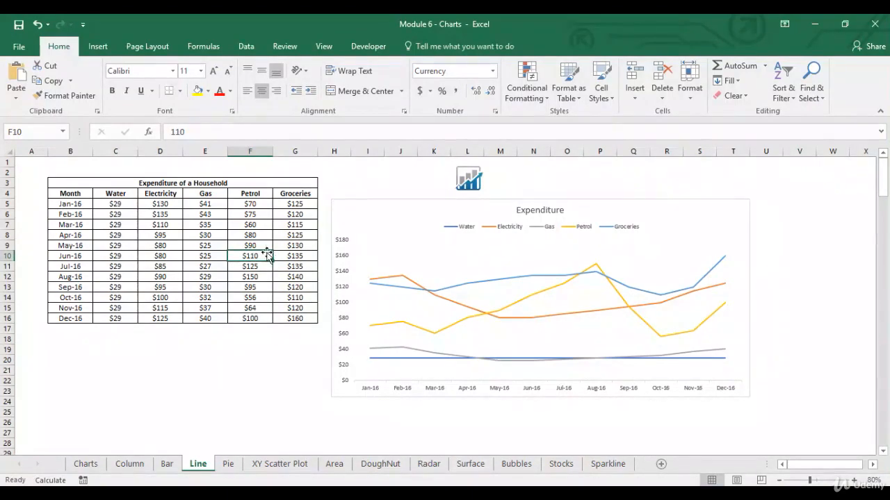
{"action": "left_click", "coordinate": [267, 253]}
{"action": "left_click_drag", "start_coordinate": [266, 255], "coordinate": [259, 277]}
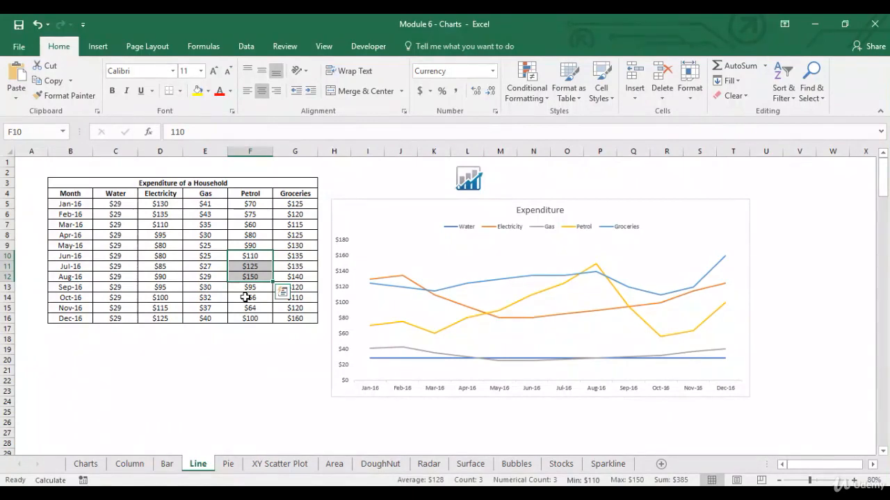
Change the Expenditure chart's type to Stacked Line
{"action": "left_click", "coordinate": [421, 202]}
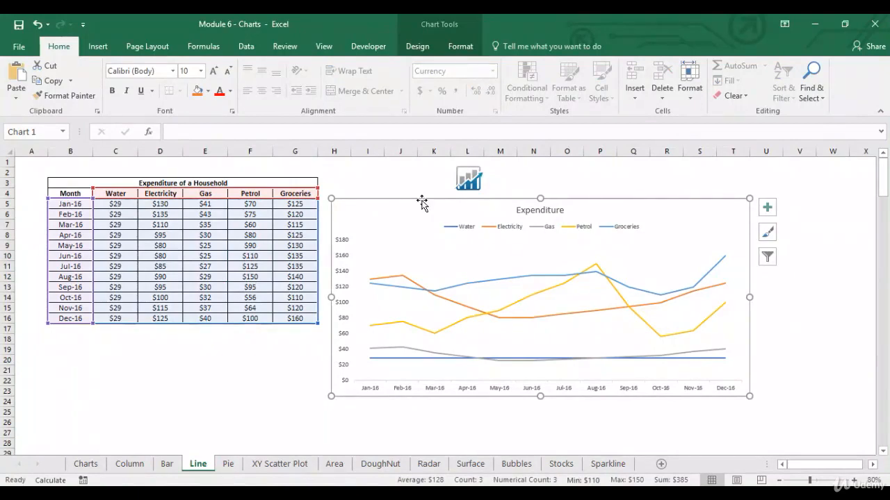
{"action": "left_click", "coordinate": [98, 46]}
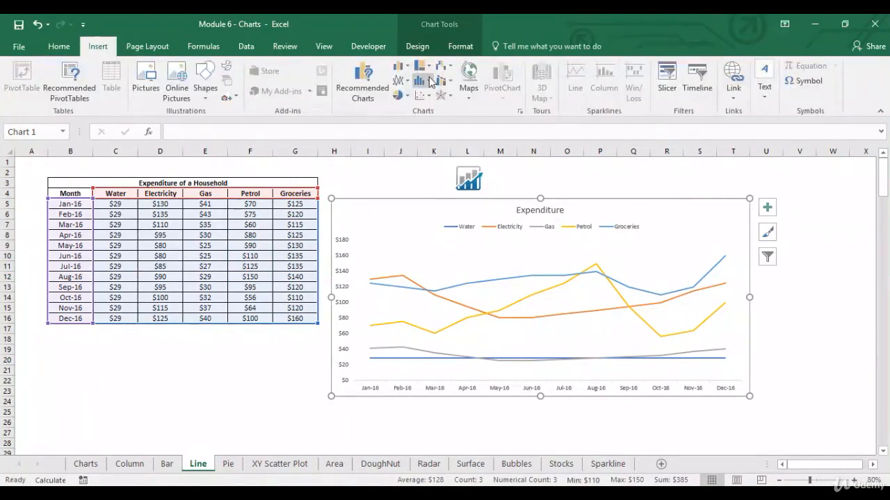
{"action": "left_click", "coordinate": [402, 81]}
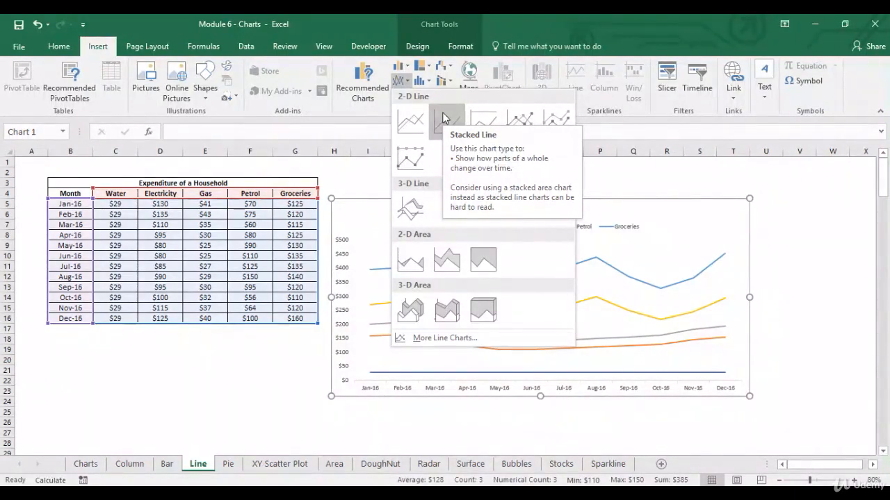
{"action": "left_click", "coordinate": [443, 119]}
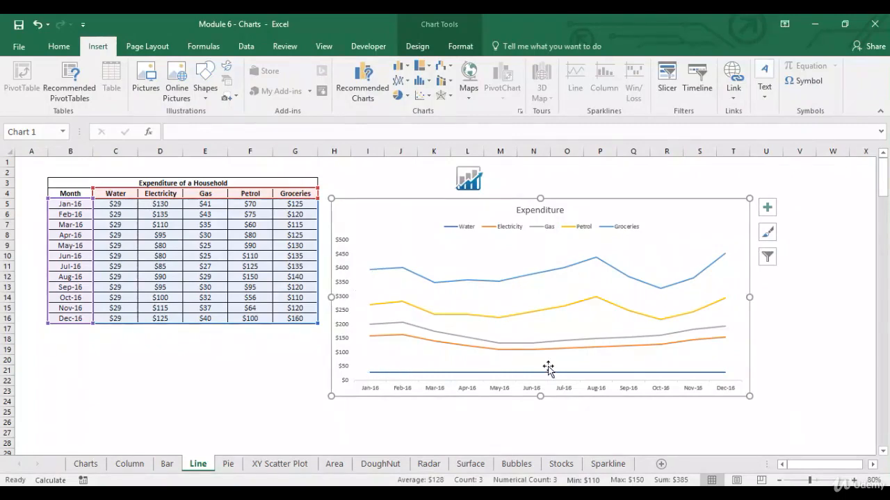
Check the stacked Groceries point for Jan-16 against the sum of January's expenses in C5:G5
{"action": "left_click", "coordinate": [375, 278]}
{"action": "left_click", "coordinate": [278, 327]}
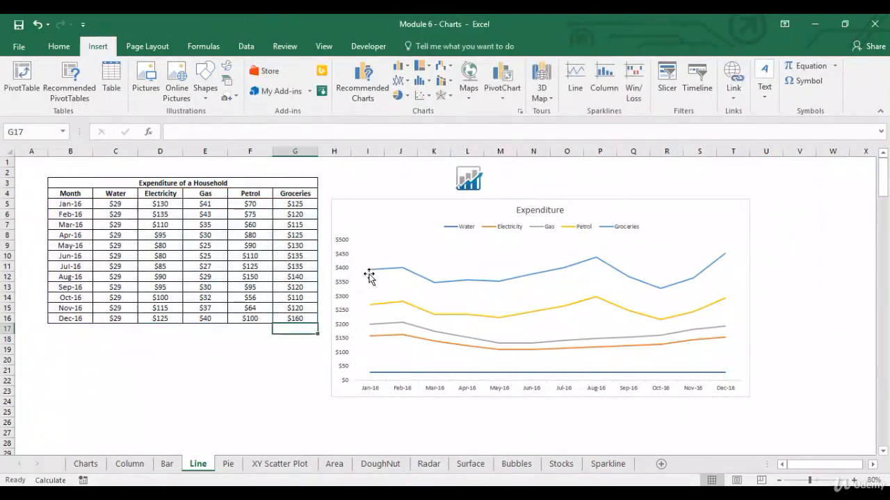
{"action": "mouse_move", "coordinate": [369, 276]}
{"action": "left_click", "coordinate": [294, 204]}
{"action": "key", "text": "shift+Left"}
{"action": "key", "text": "shift+Left"}
{"action": "key", "text": "shift+Left"}
{"action": "key", "text": "shift+Left"}
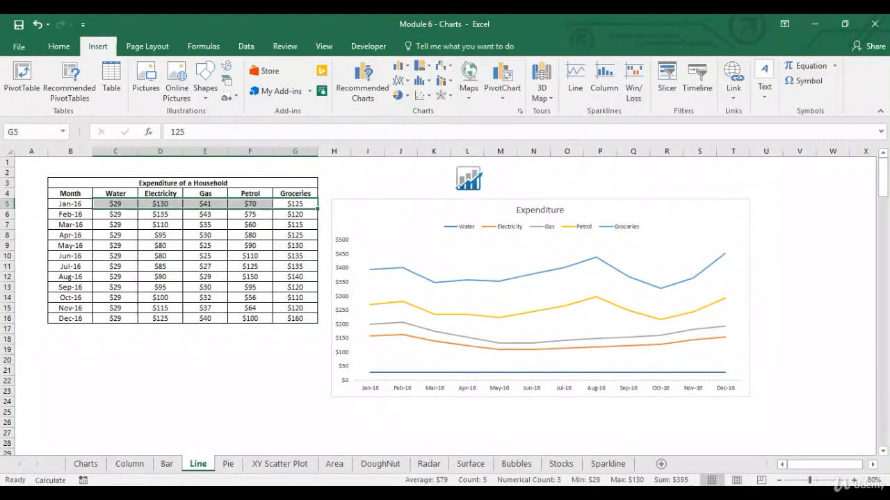
Examine how the Jan-16 values build up from the axis through the stacked Water and Electricity lines
{"action": "left_click", "coordinate": [251, 402]}
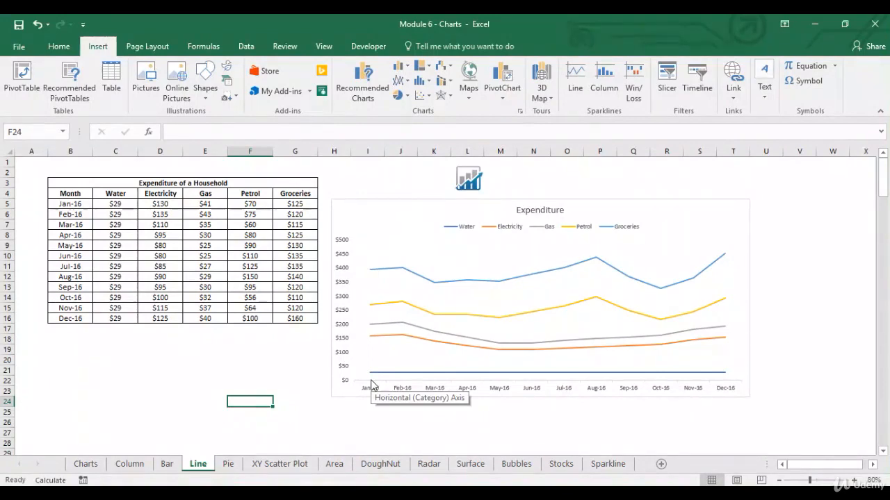
{"action": "mouse_move", "coordinate": [371, 379]}
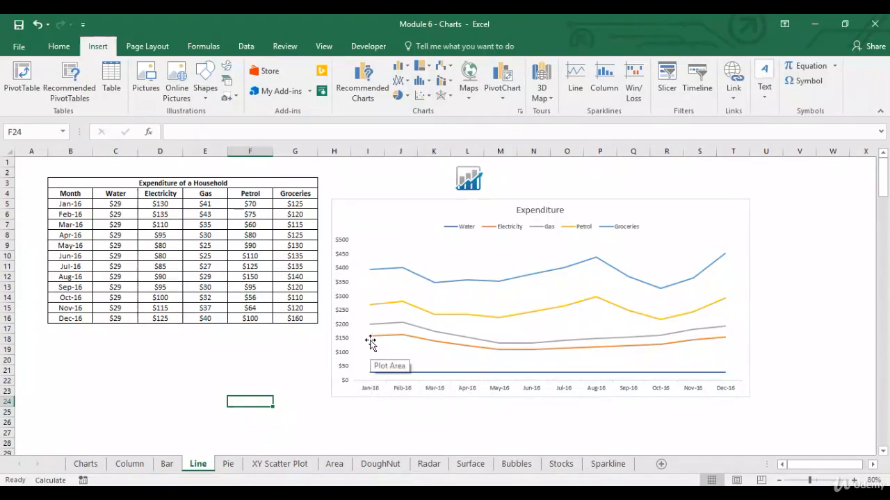
{"action": "mouse_move", "coordinate": [371, 342]}
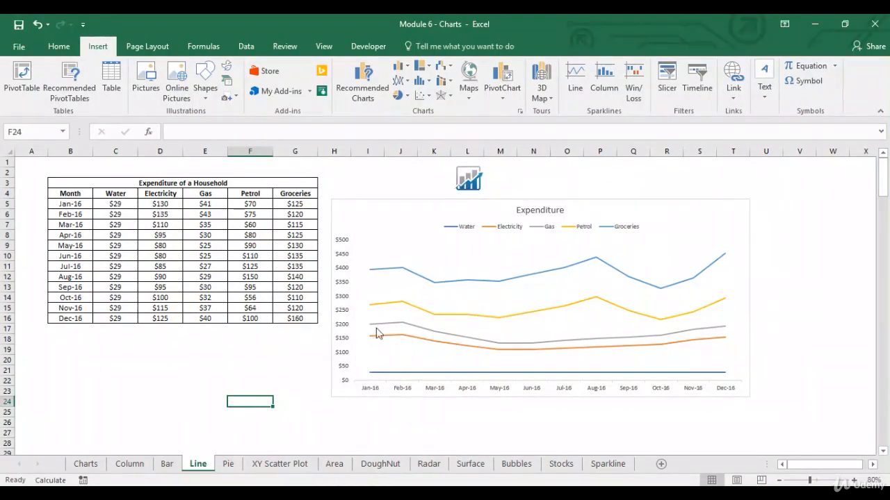
Change the Expenditure chart's type to 100% Stacked Line
{"action": "left_click", "coordinate": [468, 262]}
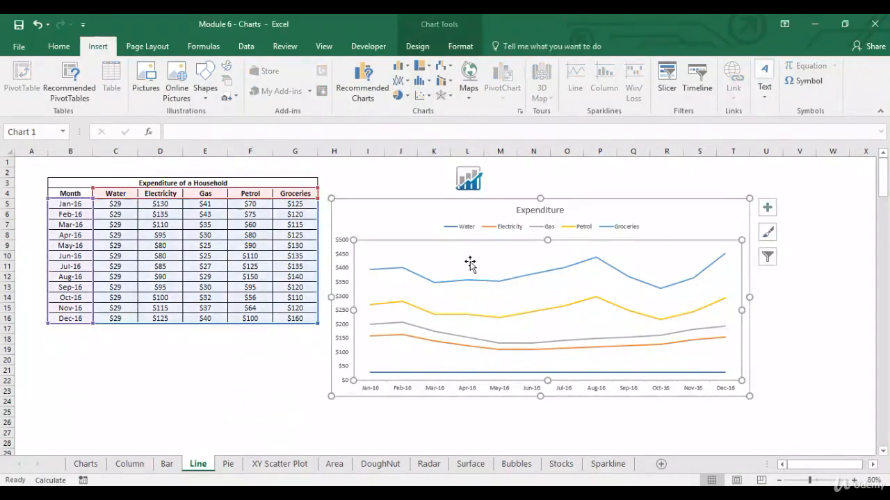
{"action": "left_click", "coordinate": [401, 87]}
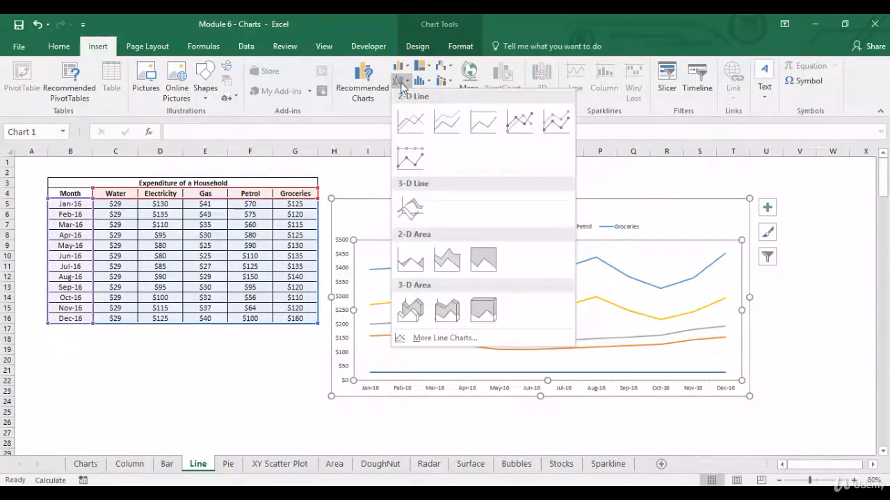
{"action": "left_click", "coordinate": [478, 125]}
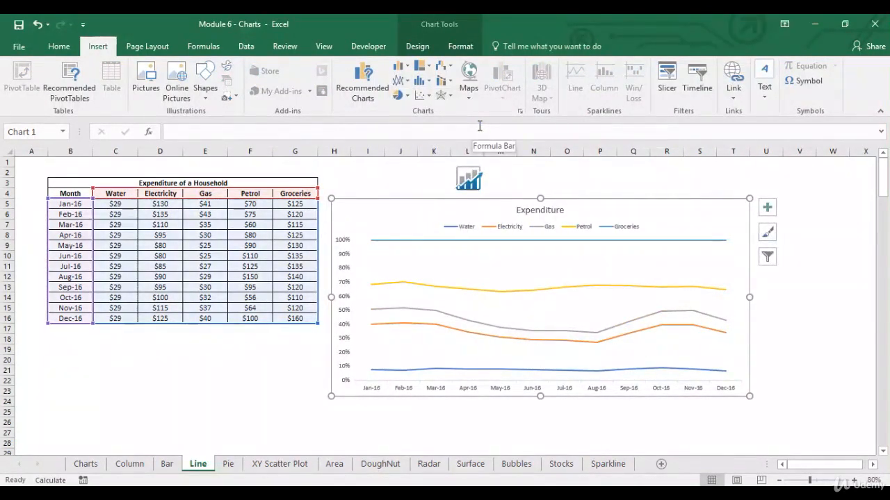
Read the 100% Stacked Line description, and examine each expense's percentage contribution along the chart's months
{"action": "left_click", "coordinate": [406, 81]}
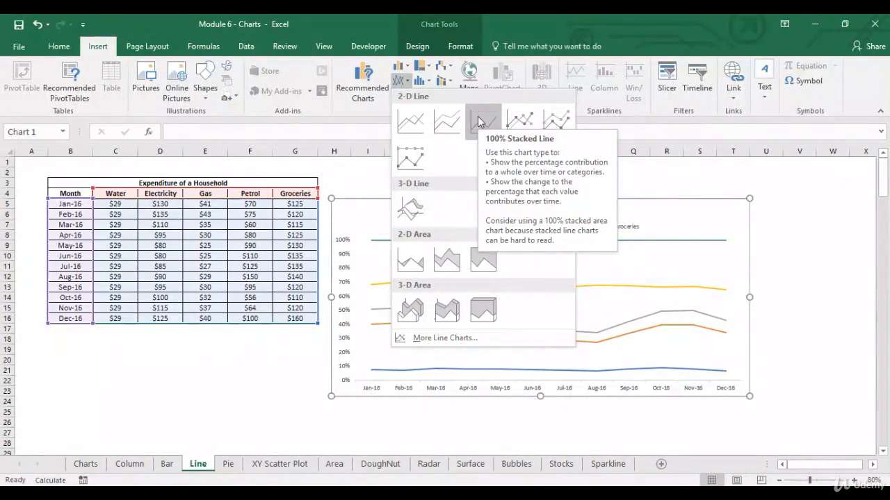
{"action": "left_click", "coordinate": [356, 221]}
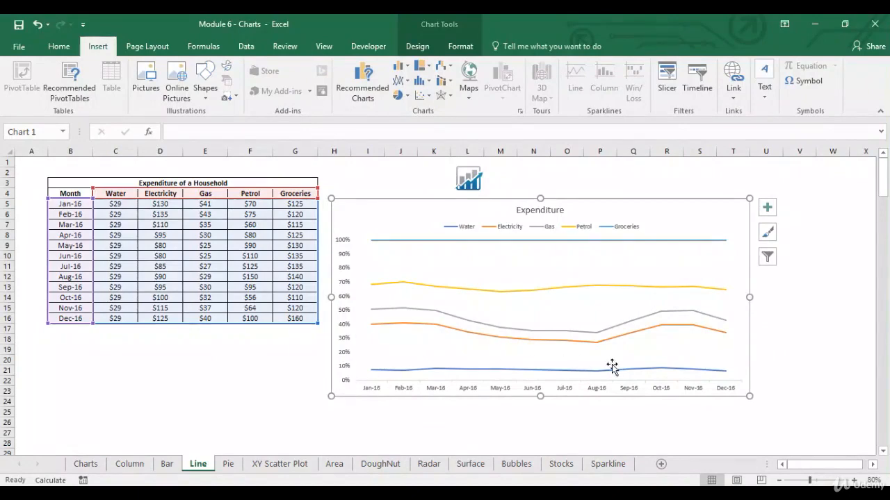
{"action": "mouse_move", "coordinate": [431, 376]}
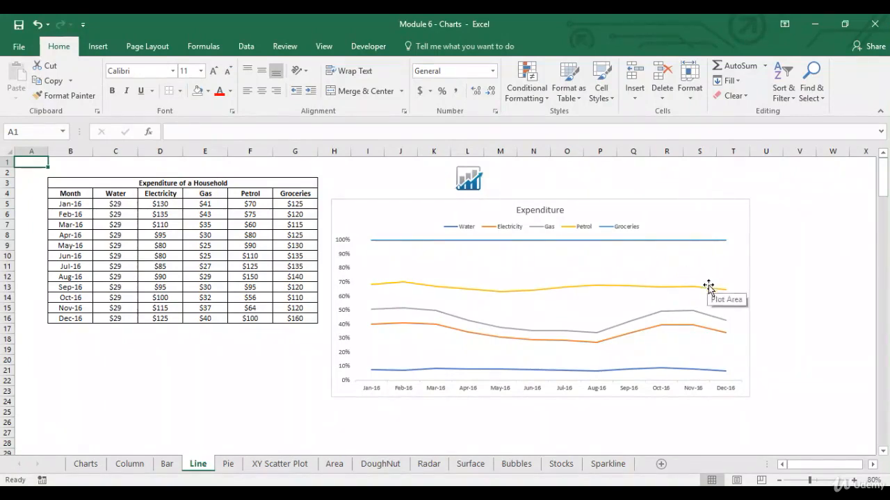
{"action": "mouse_move", "coordinate": [719, 292]}
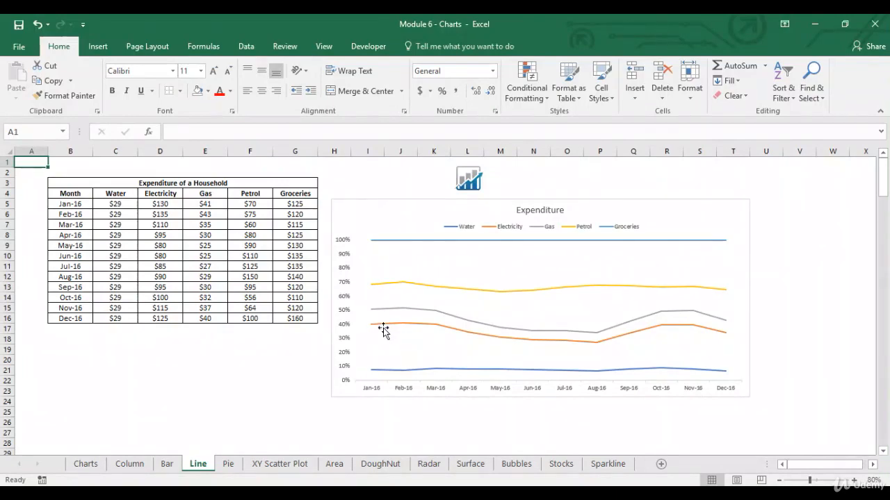
{"action": "mouse_move", "coordinate": [385, 331]}
Change the Expenditure chart's type to the 2-D Line with Markers
{"action": "left_click", "coordinate": [415, 206]}
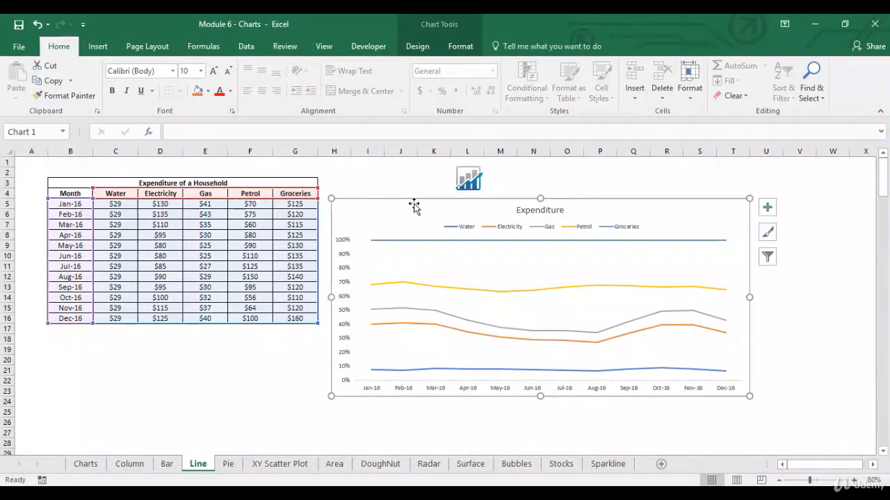
{"action": "left_click", "coordinate": [98, 48]}
{"action": "left_click", "coordinate": [401, 81]}
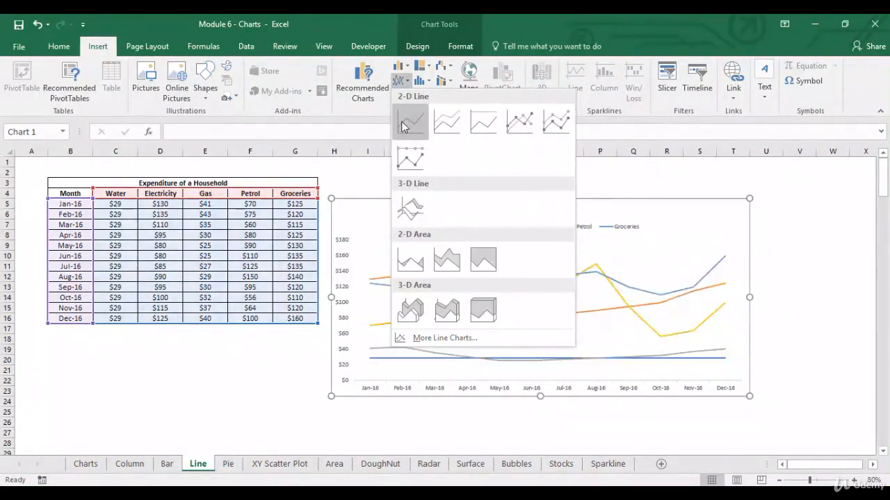
{"action": "left_click", "coordinate": [511, 126]}
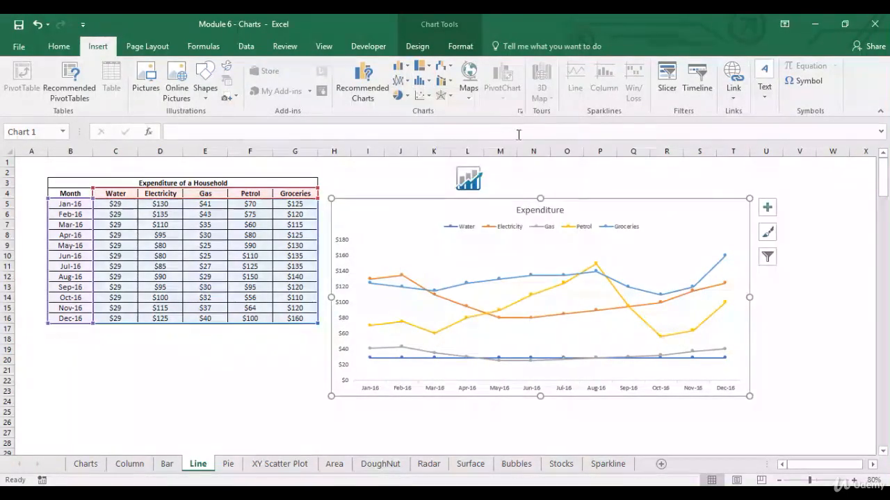
Add data labels to the Electricity series in the Expenditure chart
{"action": "right_click", "coordinate": [410, 285]}
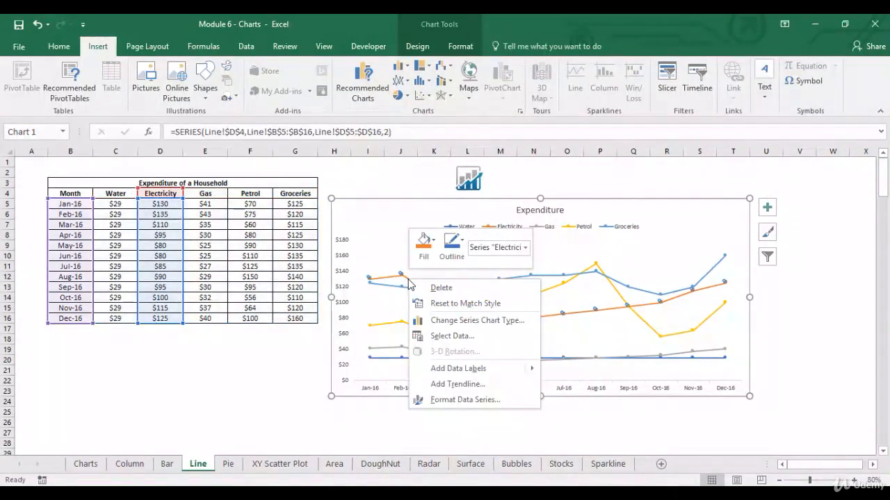
{"action": "mouse_move", "coordinate": [461, 368]}
{"action": "left_click", "coordinate": [595, 369]}
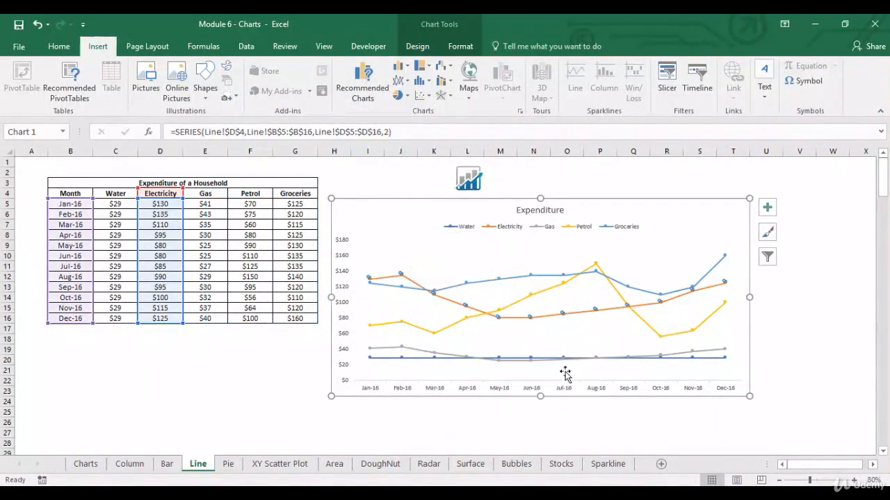
Try data callouts on the Petrol series of the Expenditure chart, and undo them
{"action": "left_click", "coordinate": [405, 323]}
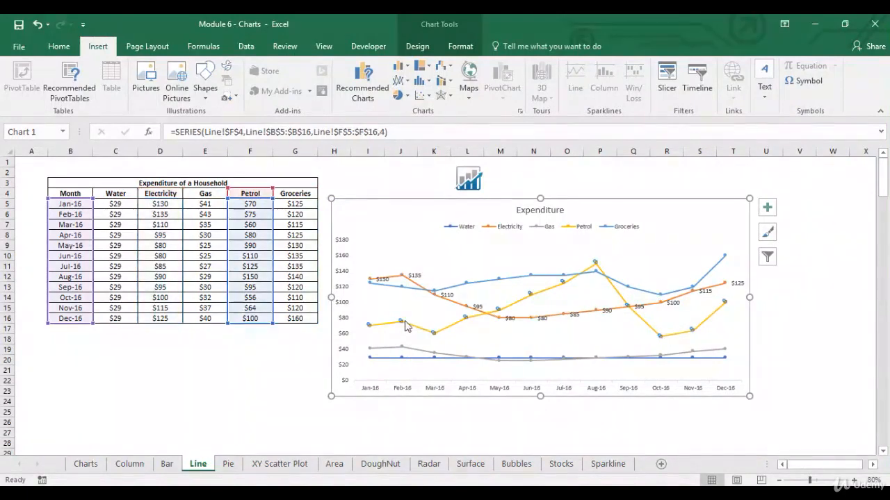
{"action": "right_click", "coordinate": [406, 326]}
{"action": "mouse_move", "coordinate": [463, 409]}
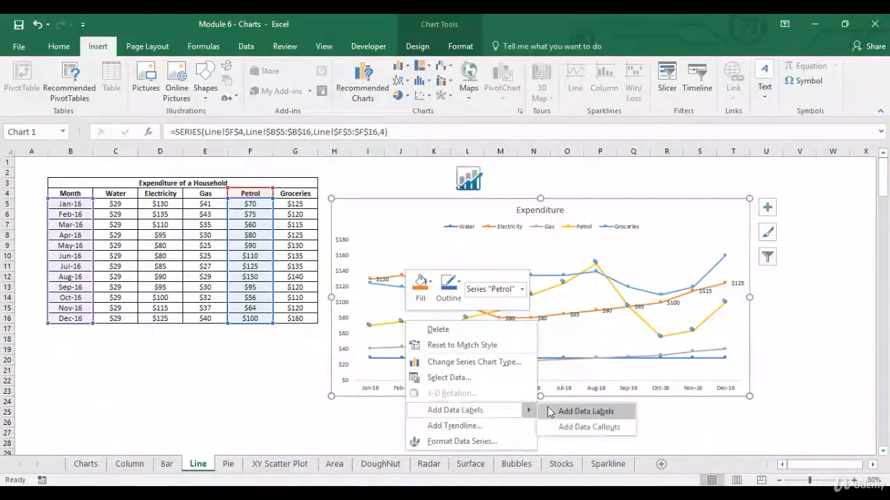
{"action": "left_click", "coordinate": [565, 425]}
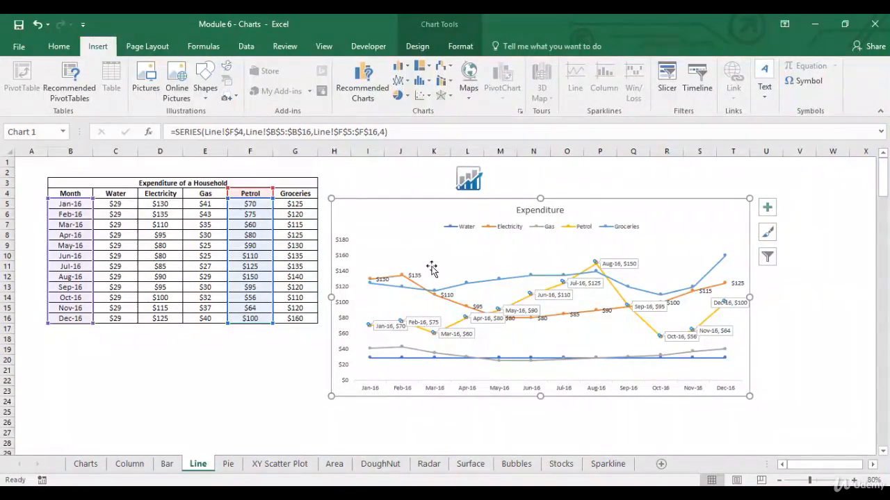
{"action": "left_click", "coordinate": [38, 26]}
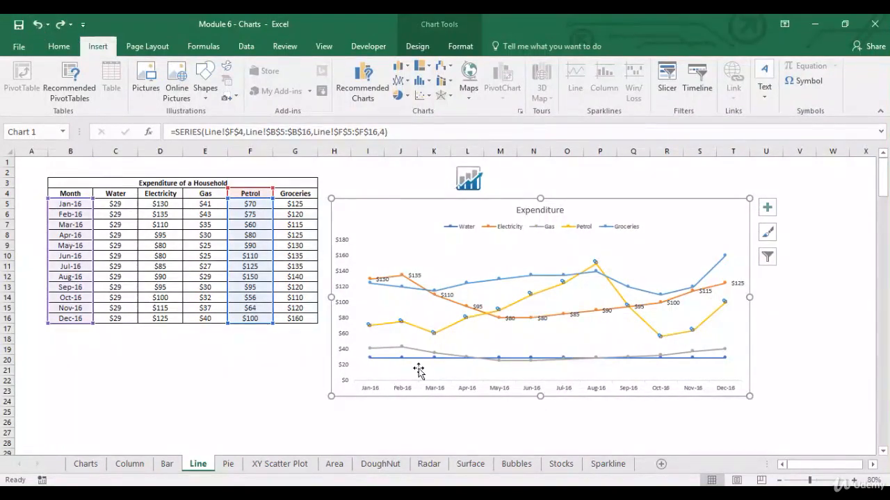
{"action": "left_click", "coordinate": [33, 164]}
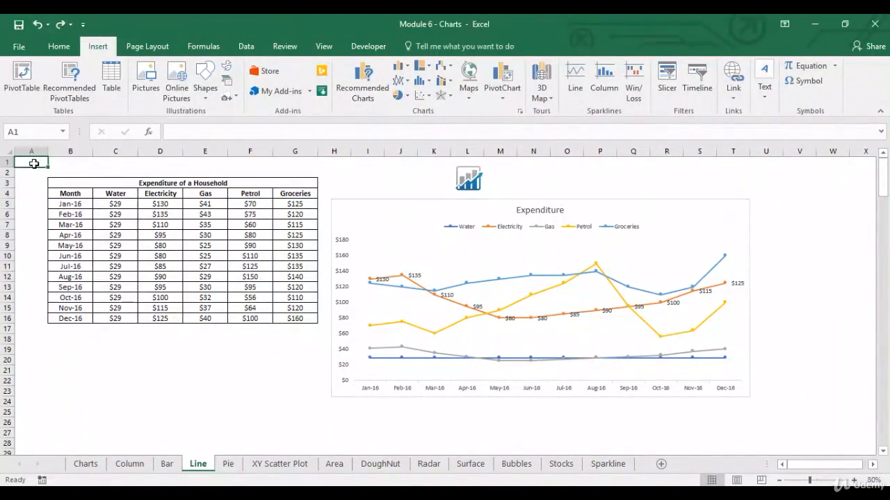